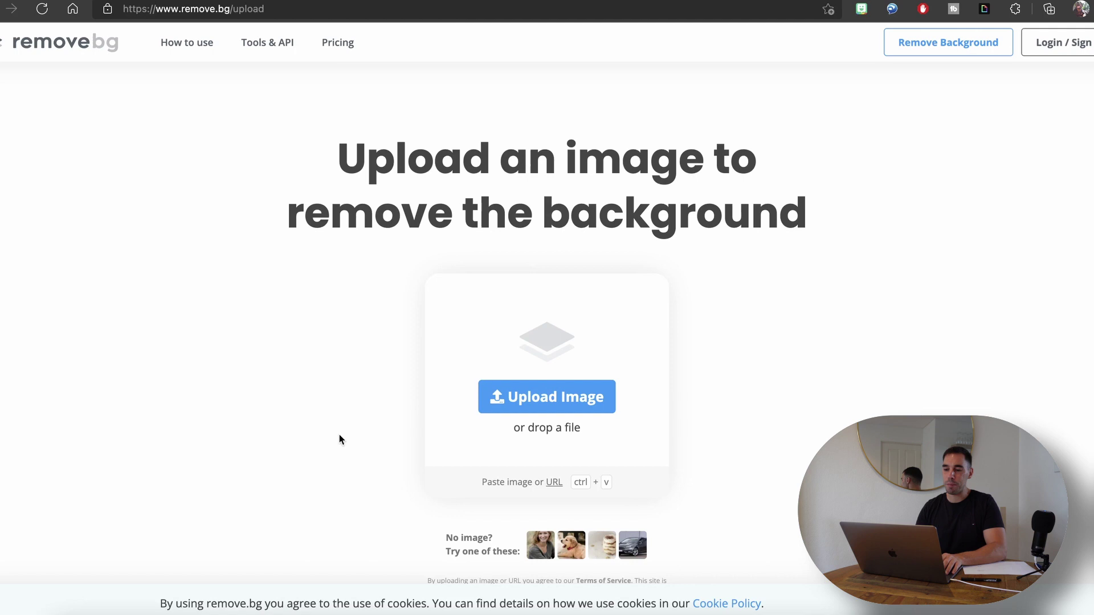
Upload IMG_2513.JPG from the Downloads folder to remove.bg.
click(74, 609)
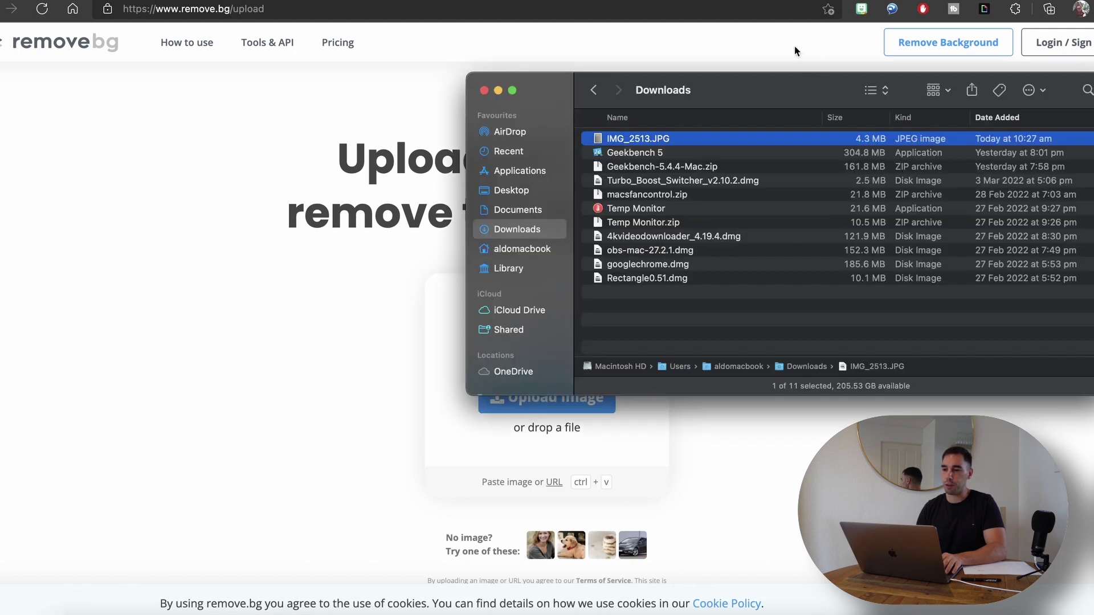
drag(745, 79, 967, 84)
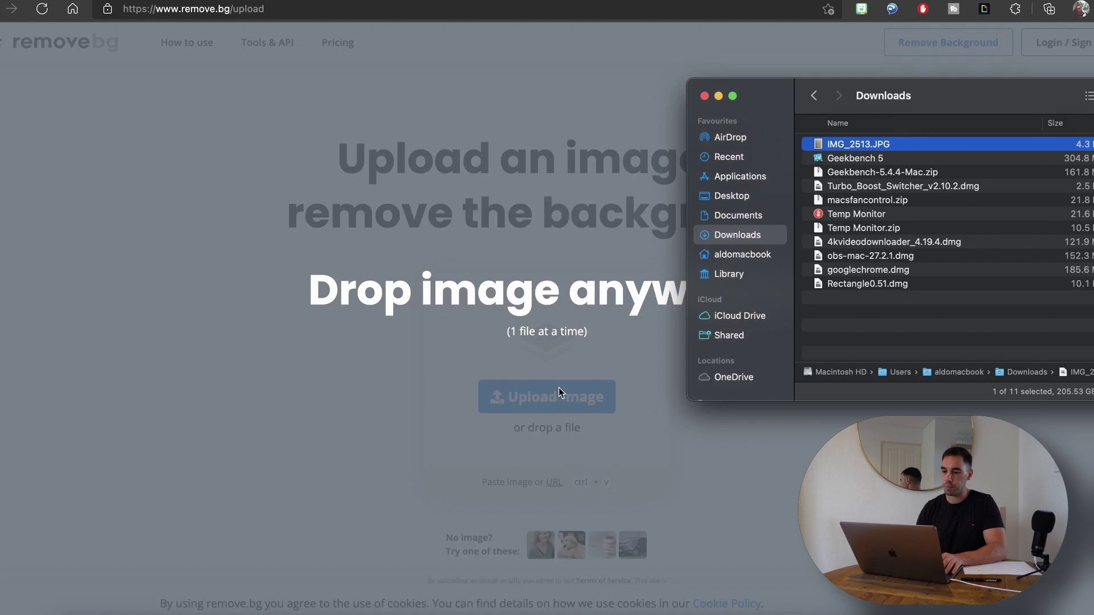
drag(872, 146, 557, 396)
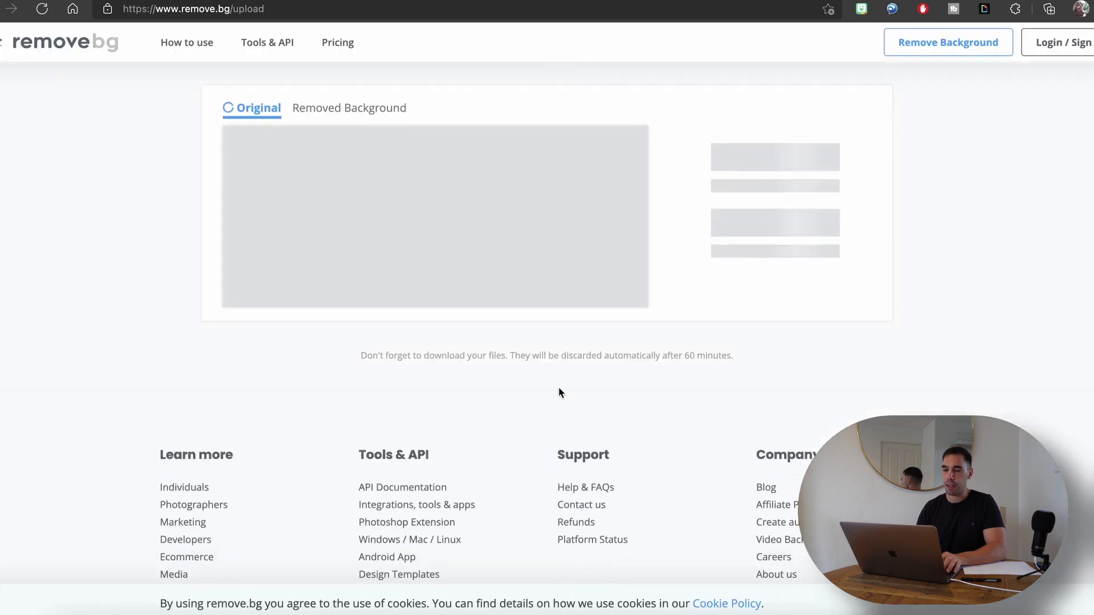
Preview the signature photo in Quick Look, then view the background-removed result.
key(super+Tab)
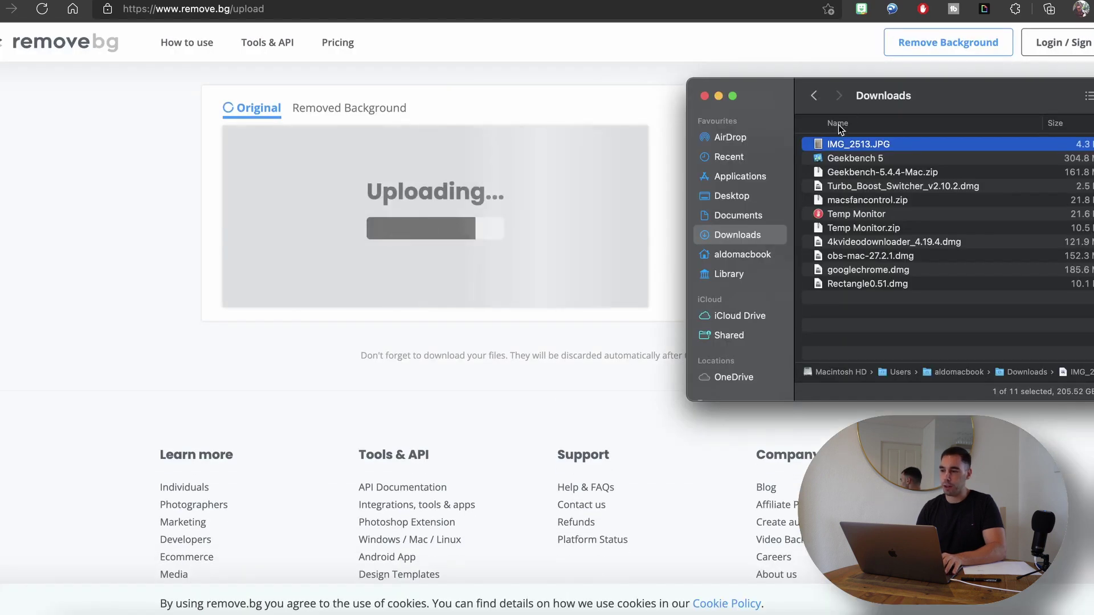
key(space)
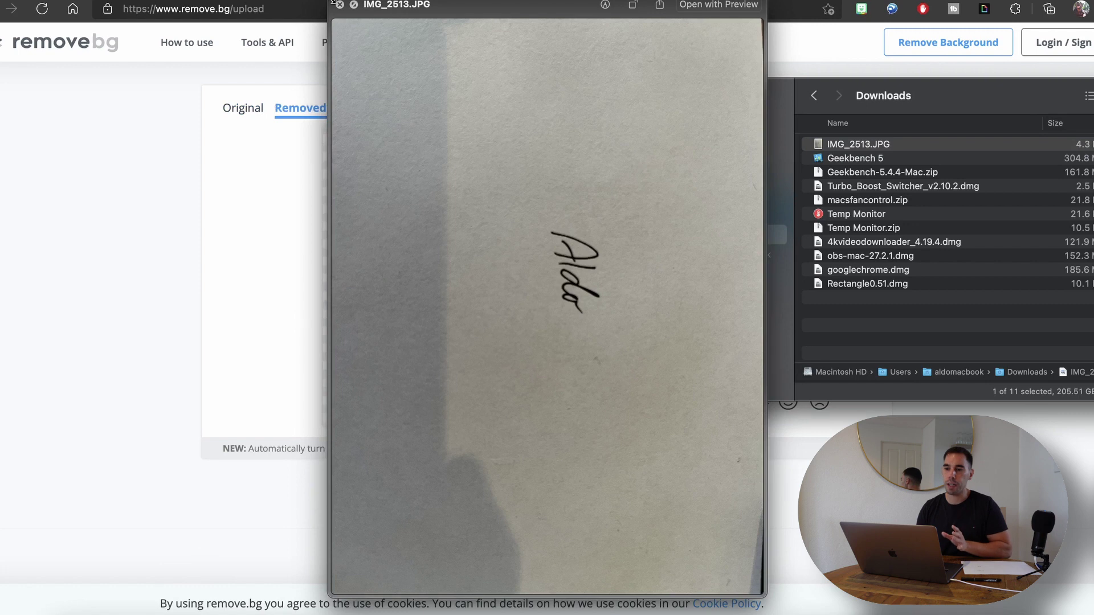
click(340, 7)
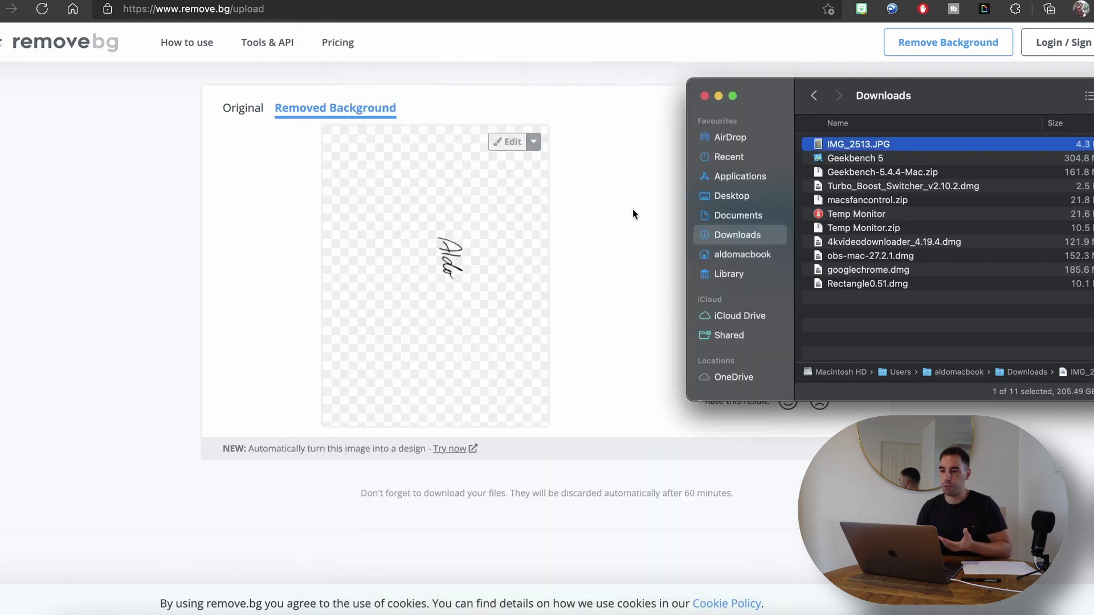
click(621, 98)
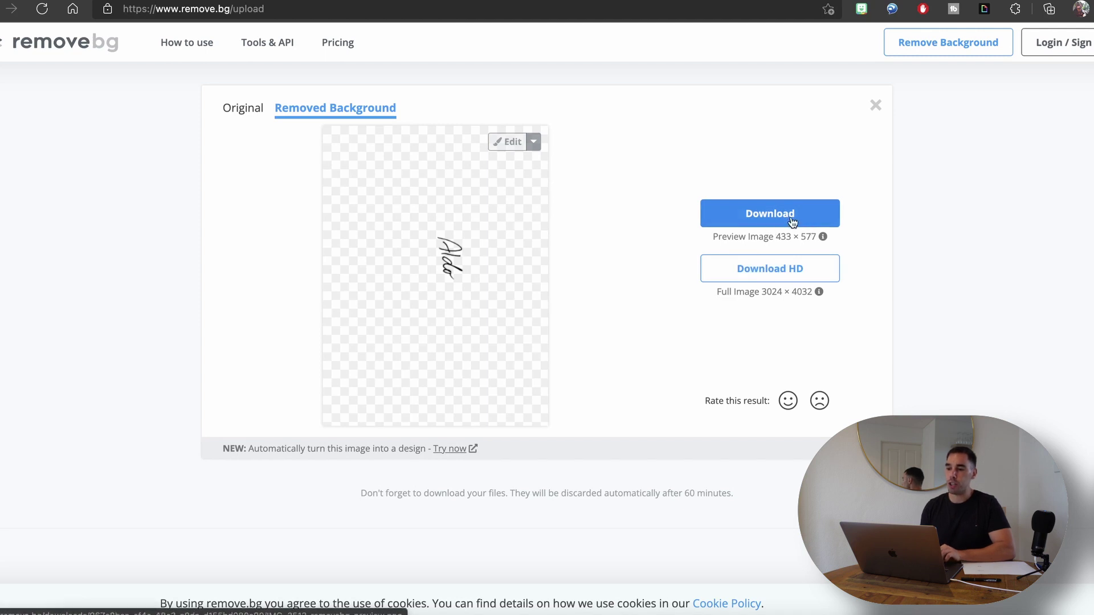
Download the transparent signature and rename IMG_2513-removebg-preview.png to My Signature.png.
click(792, 222)
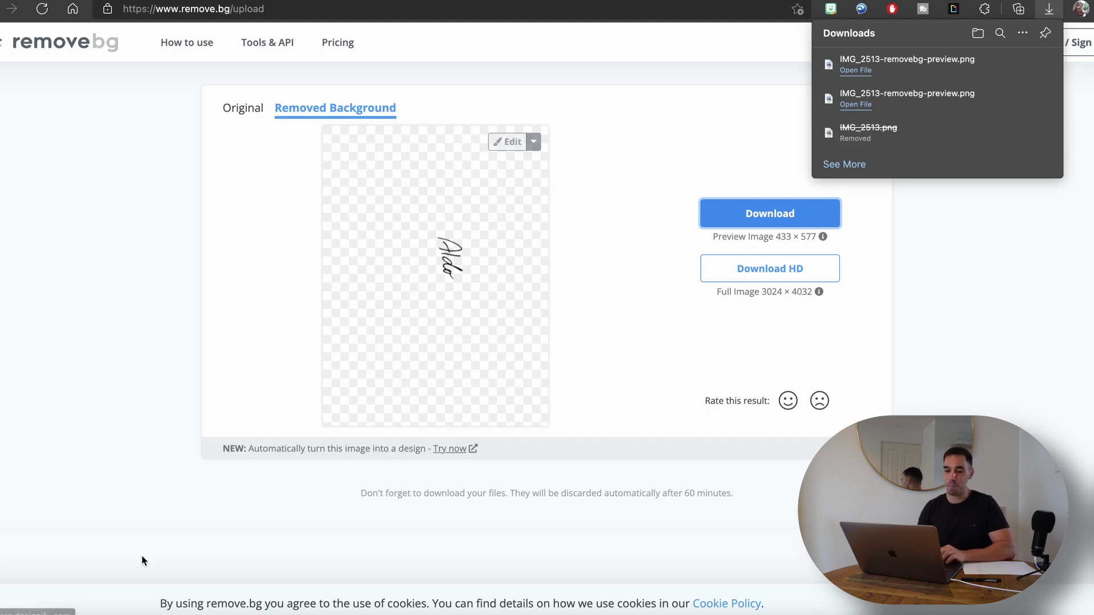
click(74, 609)
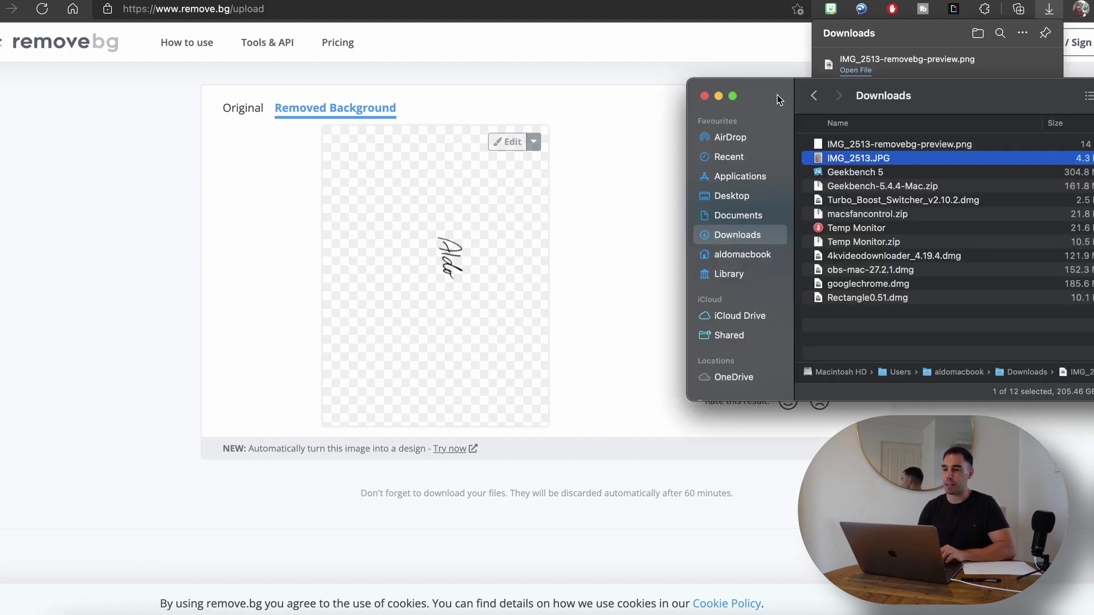
drag(783, 92, 315, 102)
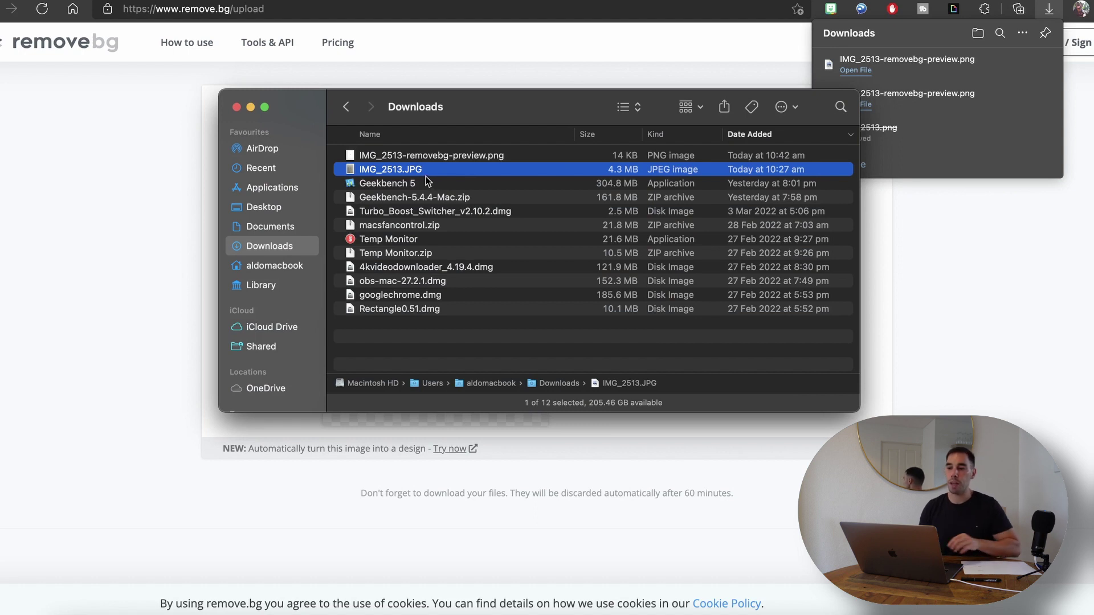
click(458, 159)
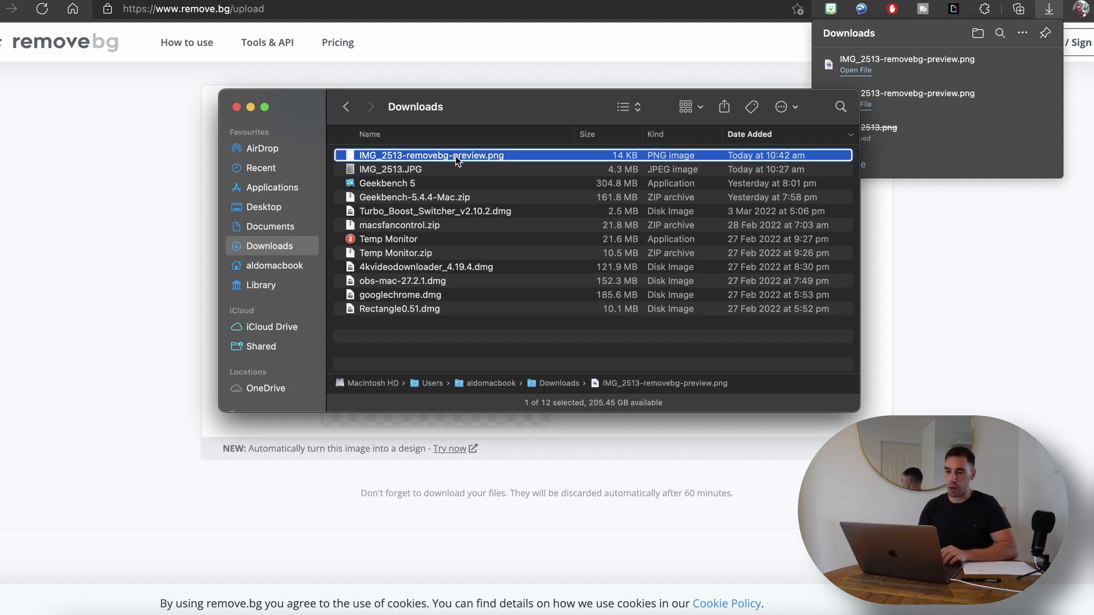
right_click(458, 159)
click(519, 243)
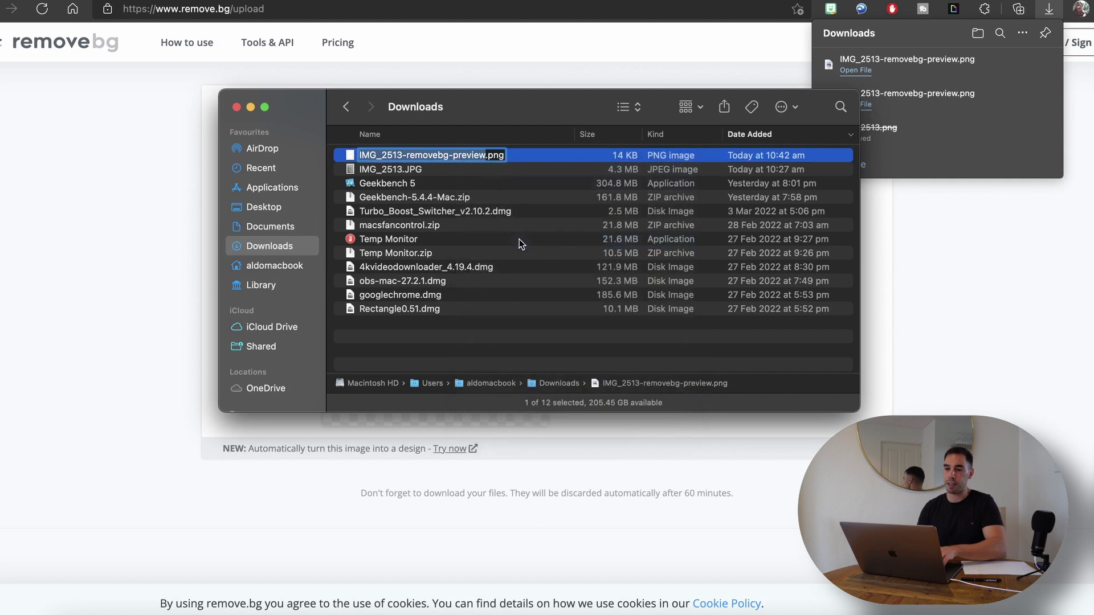
text(My Signature)
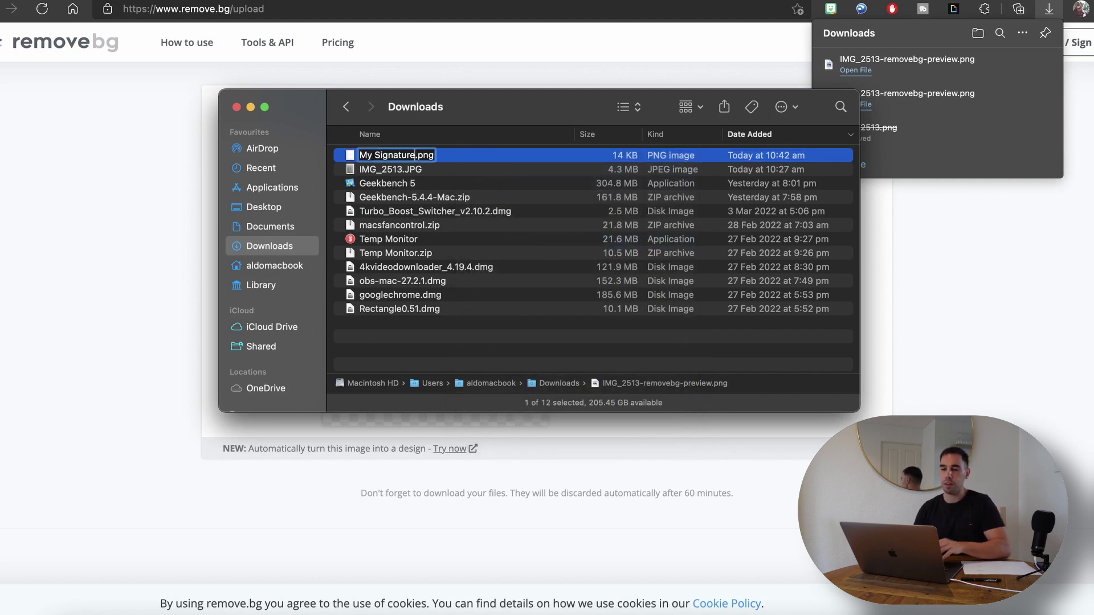
key(Return)
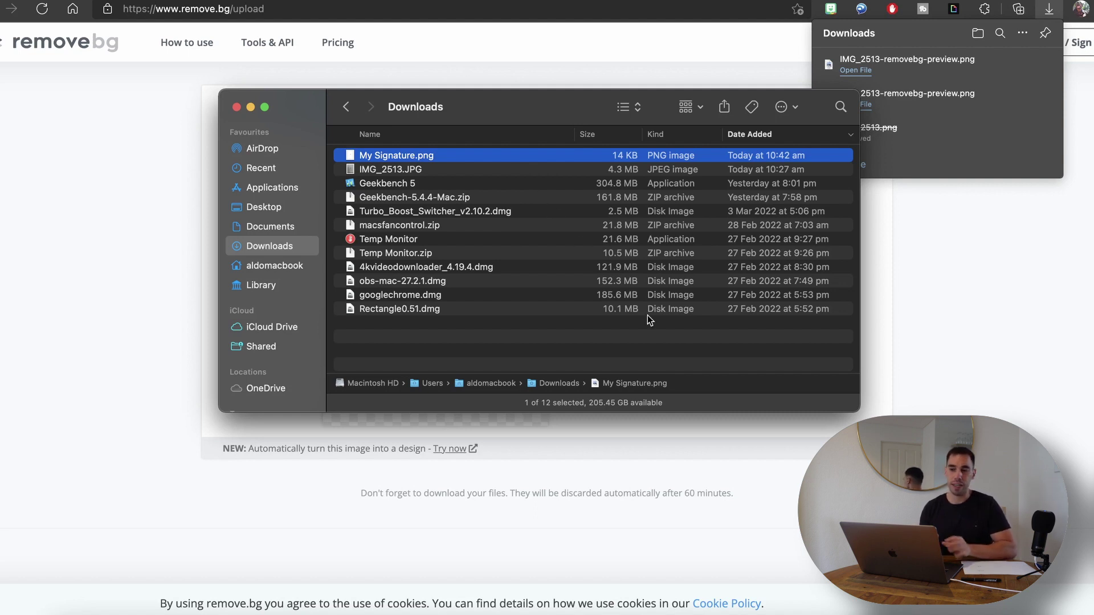
Insert My Signature.png from Downloads into the document using Picture from File.
click(807, 613)
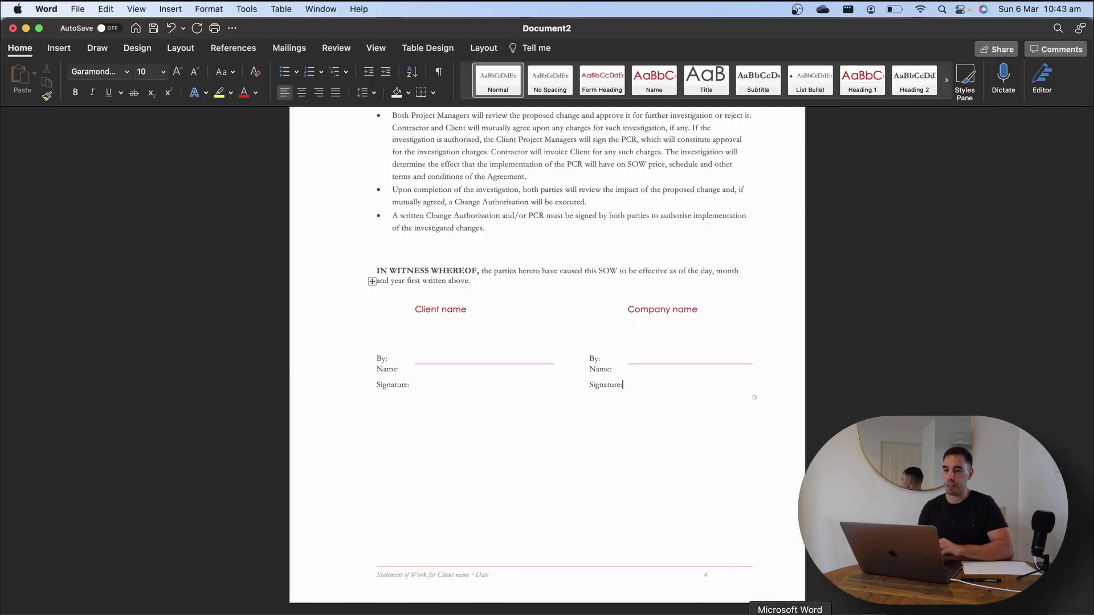
scroll(798, 364, up, 5)
scroll(798, 365, up, 6)
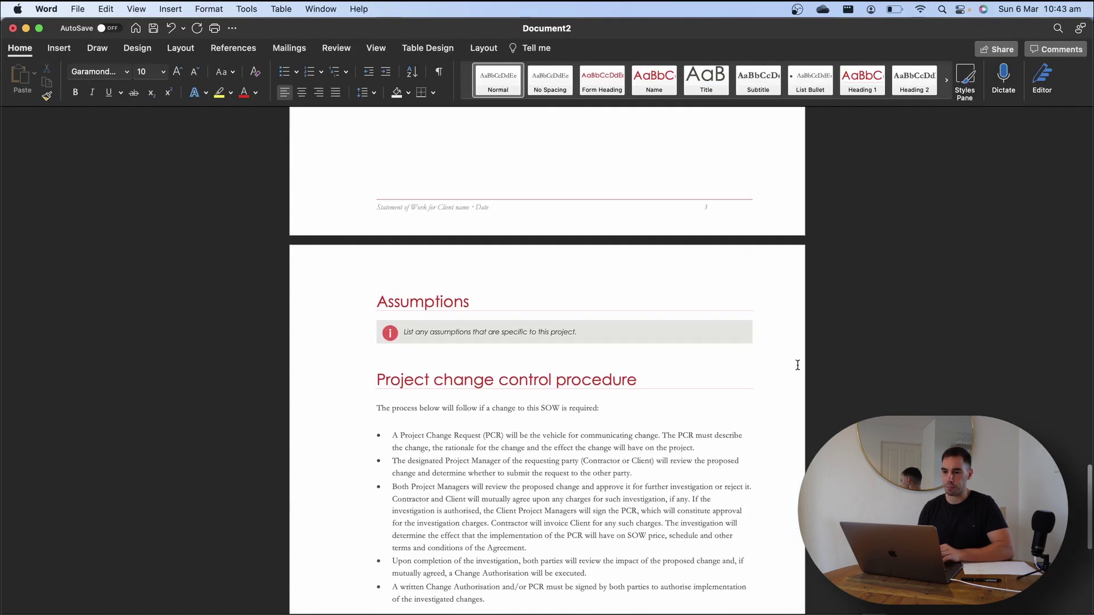
scroll(797, 365, up, 2)
scroll(798, 365, down, 5)
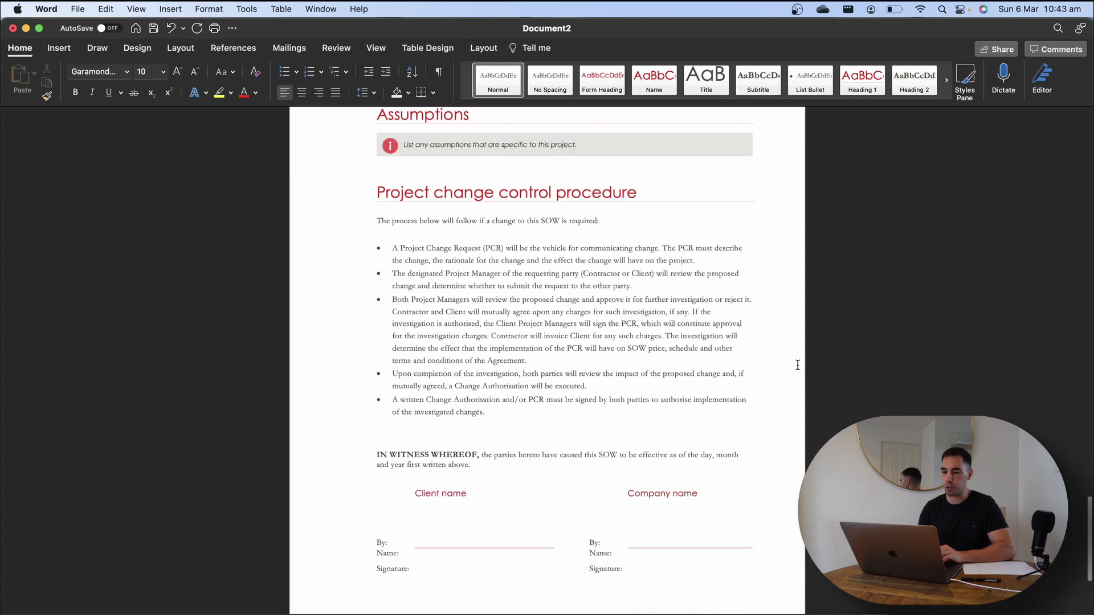
scroll(684, 385, down, 2)
scroll(580, 402, down, 3)
scroll(580, 401, up, 3)
scroll(581, 401, up, 2)
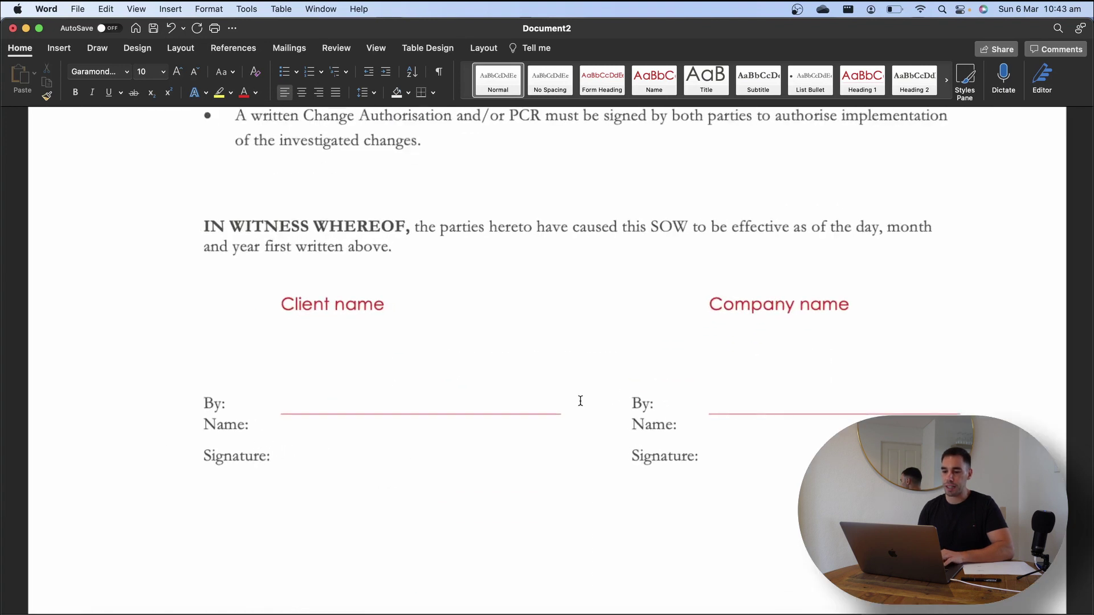
scroll(580, 401, down, 1)
scroll(422, 393, up, 10)
scroll(413, 394, down, 10)
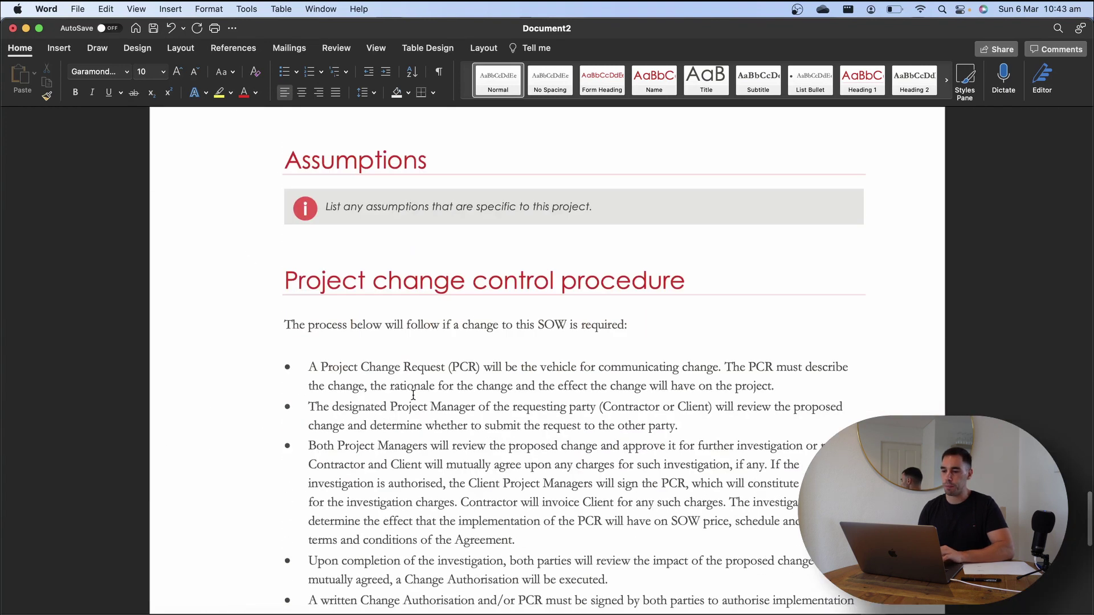
scroll(413, 394, down, 10)
scroll(413, 393, down, 3)
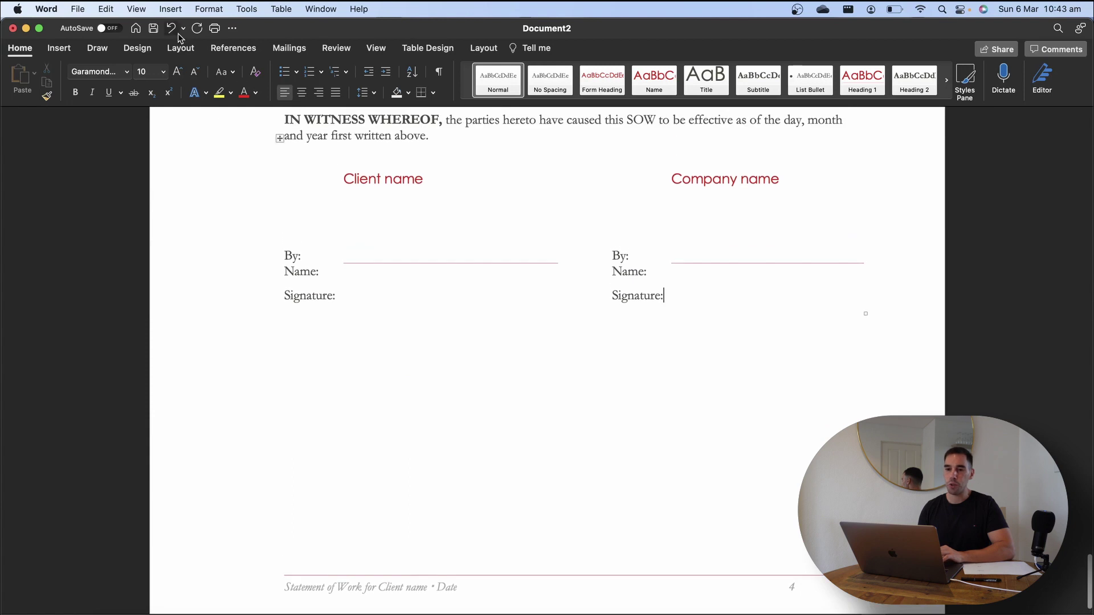
click(170, 10)
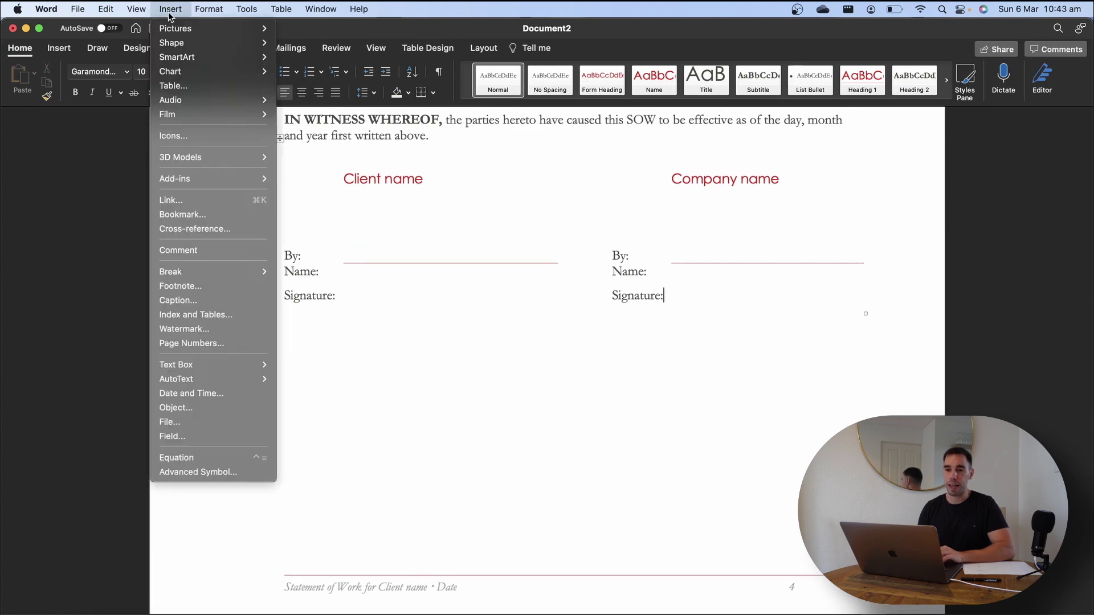
mouse_move(176, 28)
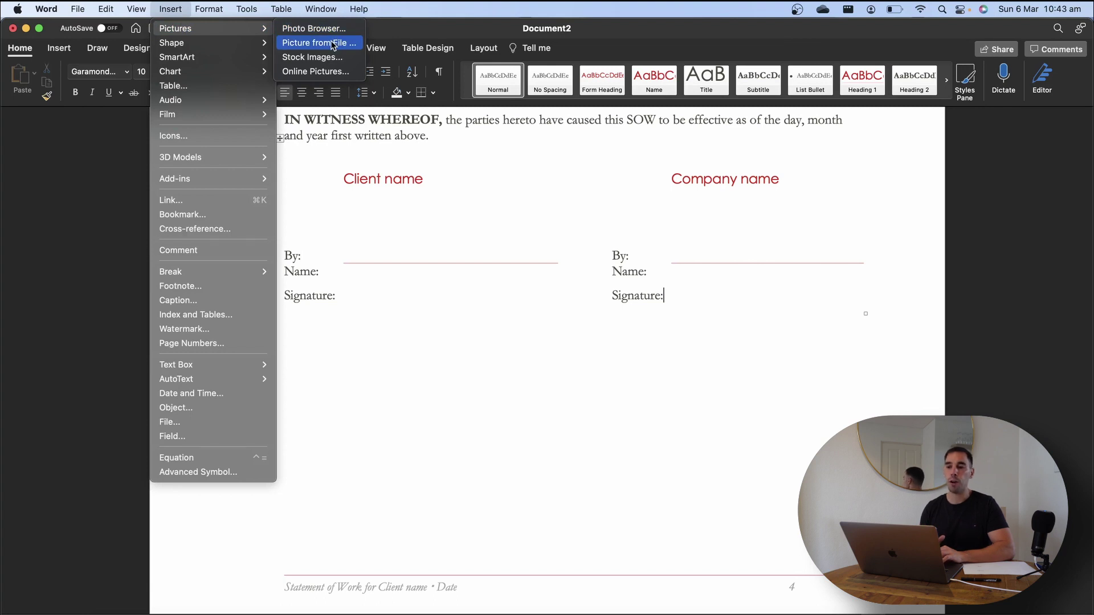
click(333, 45)
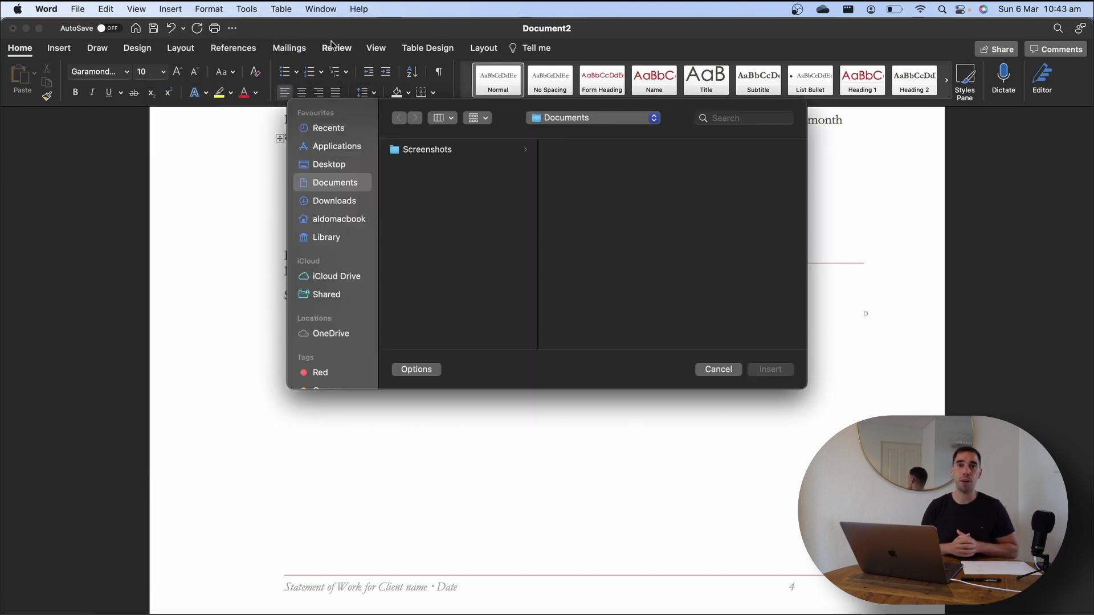
click(336, 200)
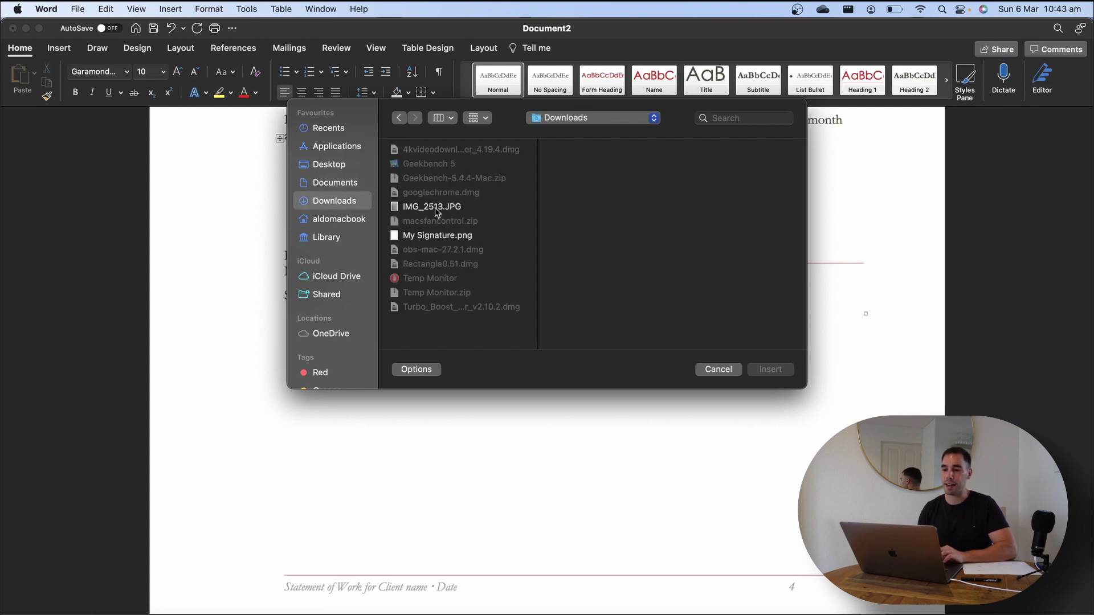
click(435, 236)
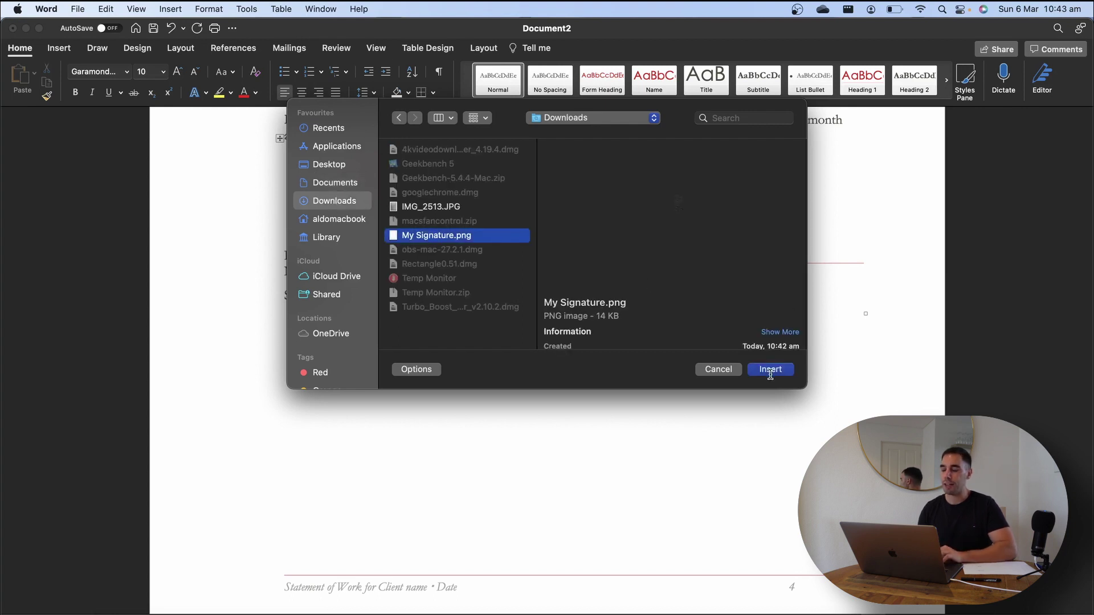
click(787, 369)
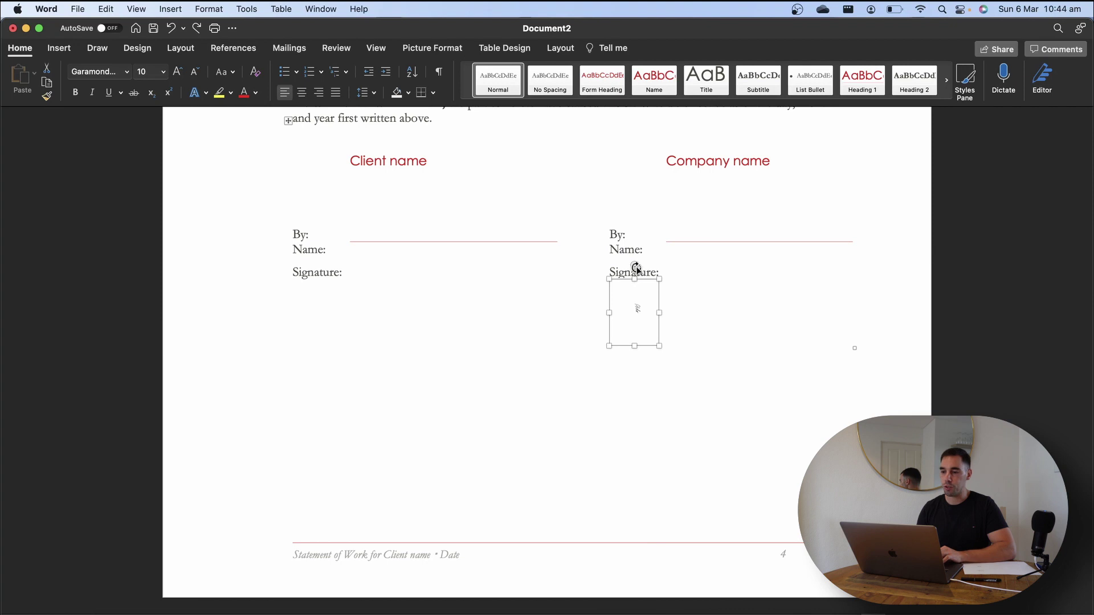
Enlarge the signature picture and move it under the client Signature: label.
drag(636, 268, 580, 310)
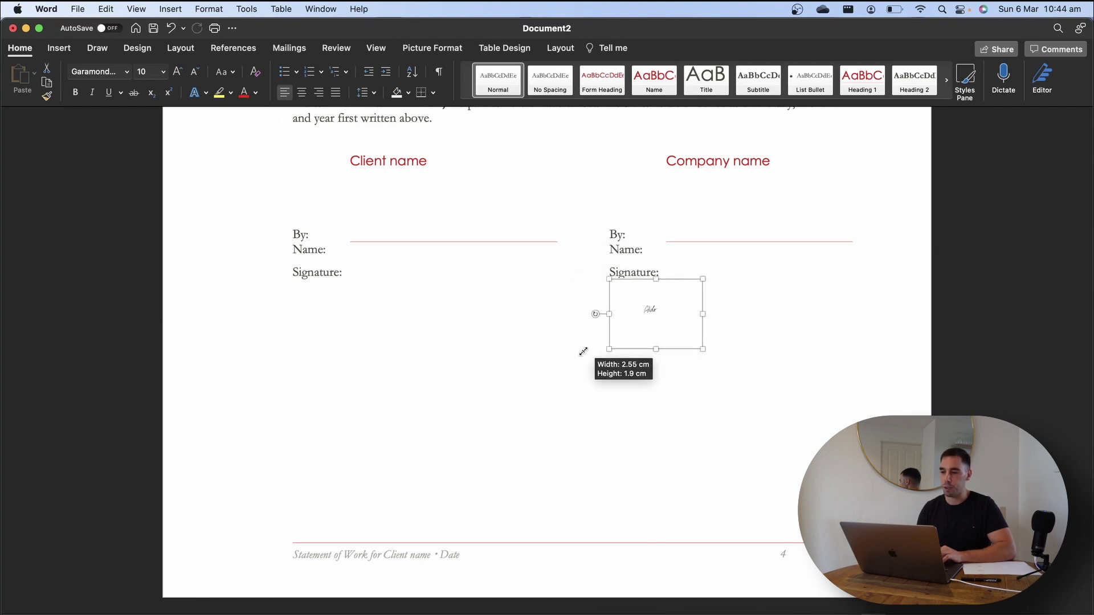
drag(607, 330, 566, 390)
drag(651, 346, 439, 303)
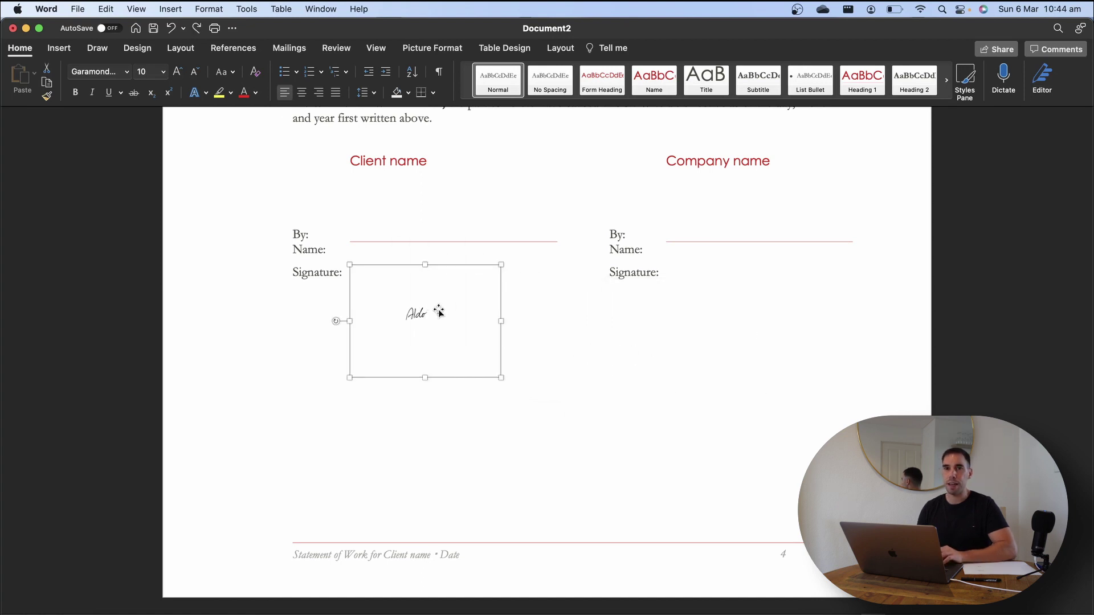
Set the signature to In Front of Text, enlarge it, and place it beside Signature:.
right_click(439, 311)
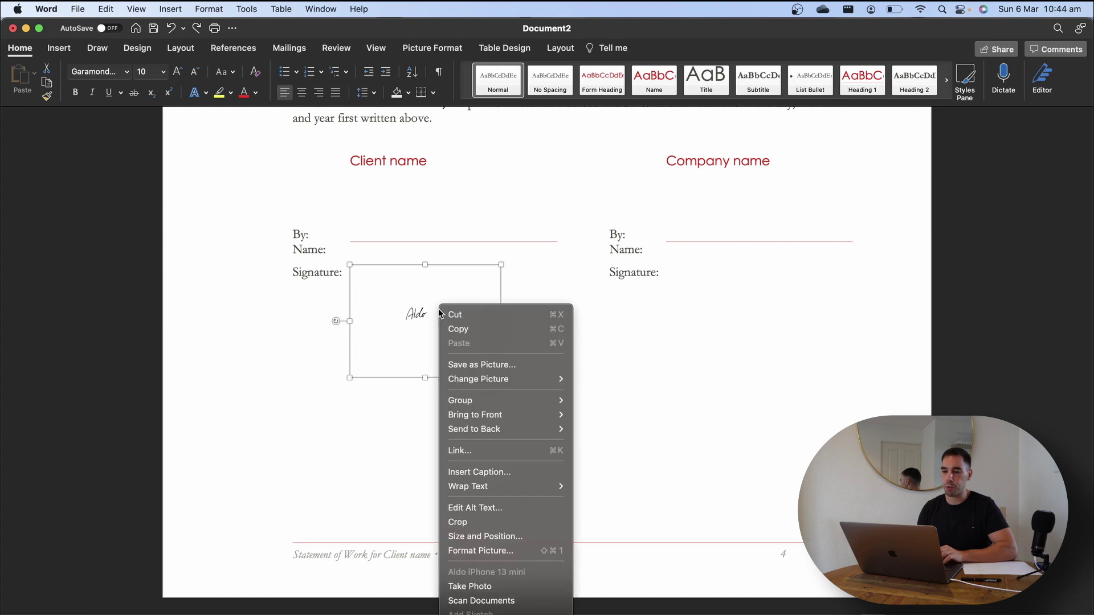
mouse_move(504, 486)
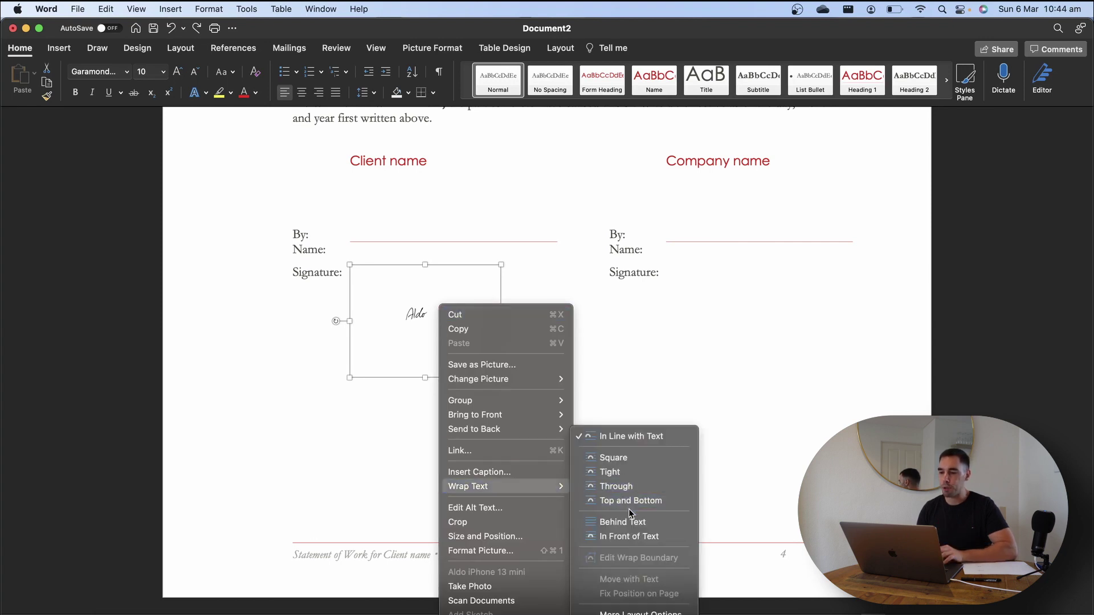
click(638, 537)
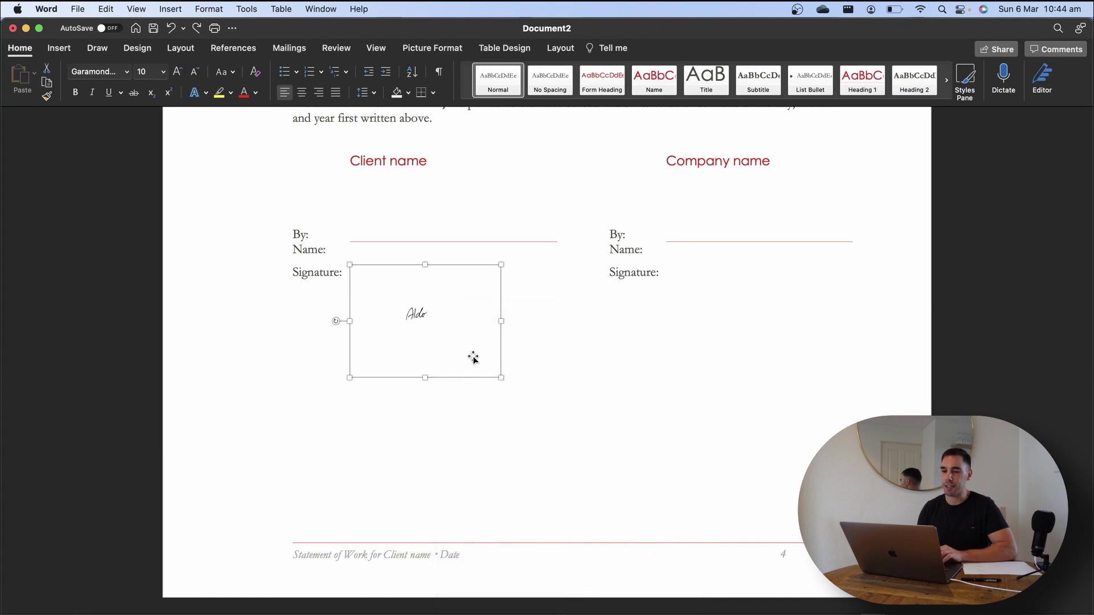
drag(447, 326, 458, 256)
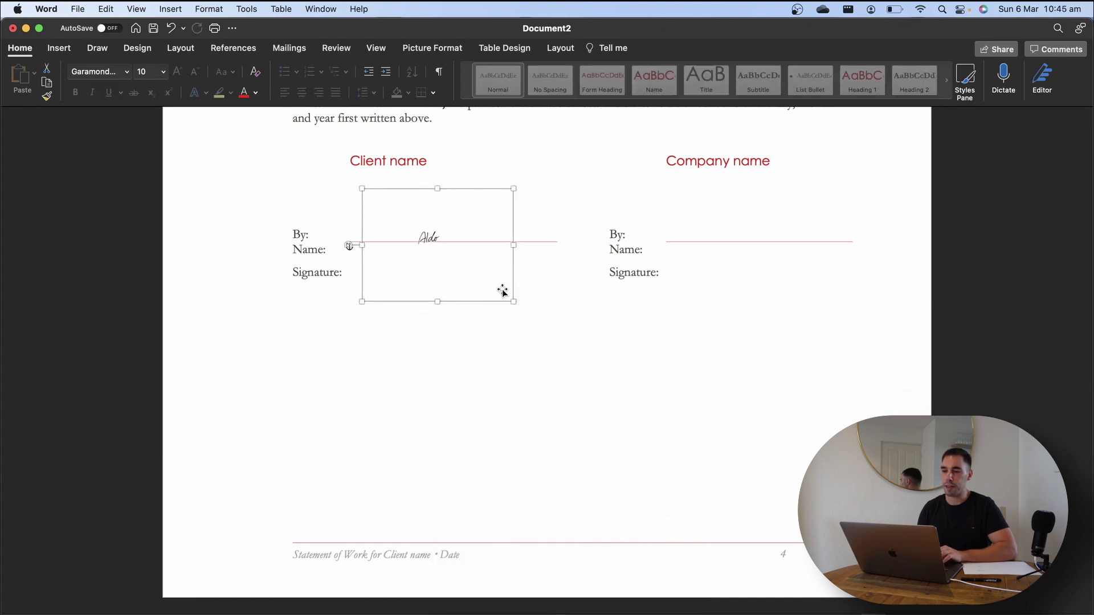
drag(512, 300, 662, 387)
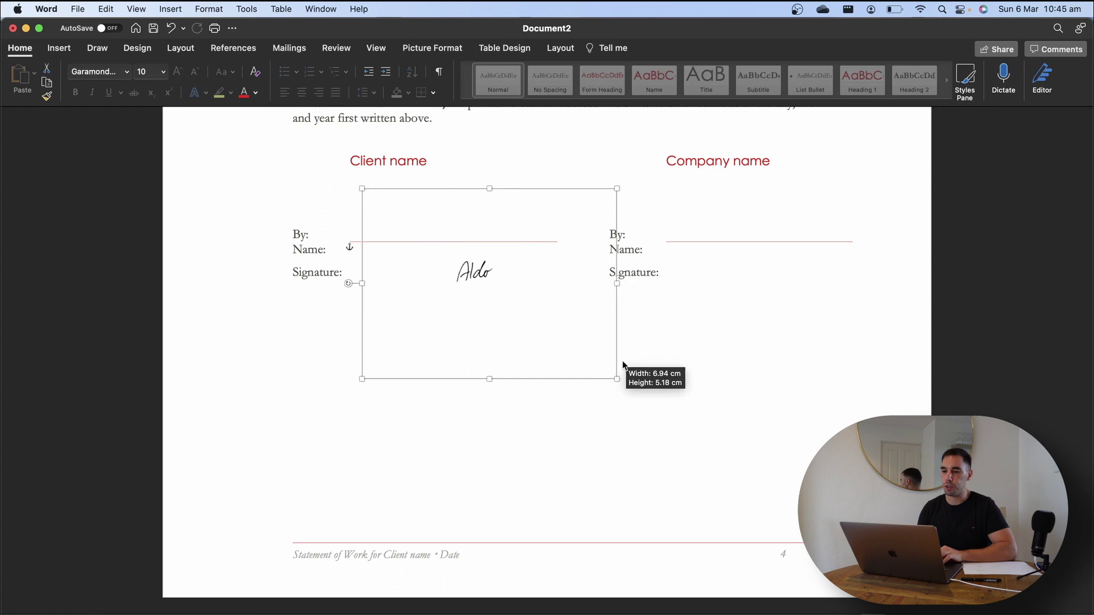
drag(533, 309, 431, 291)
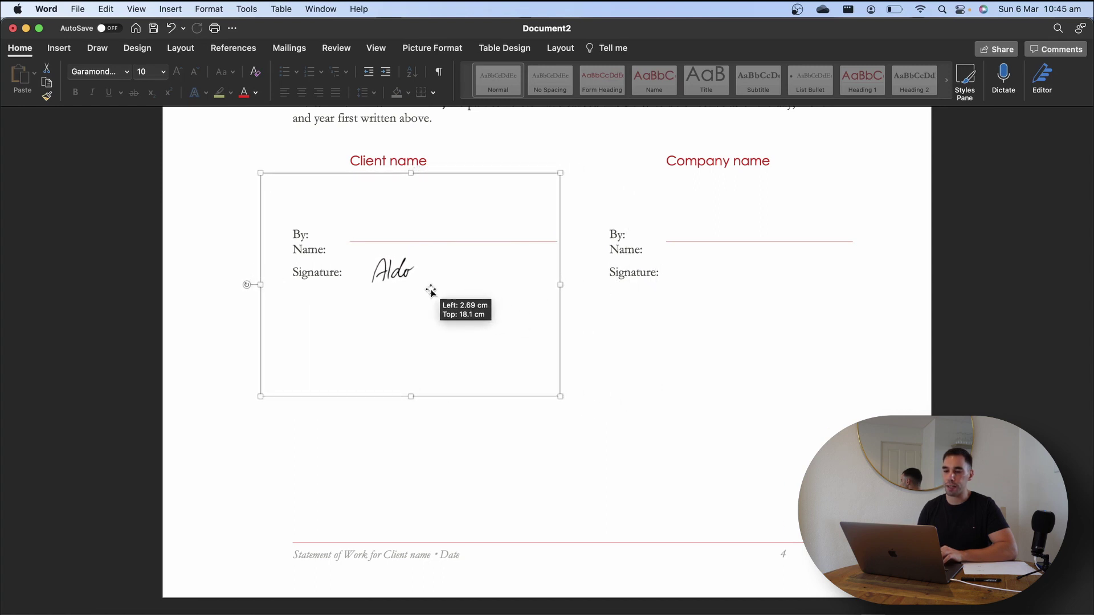
drag(430, 290, 431, 290)
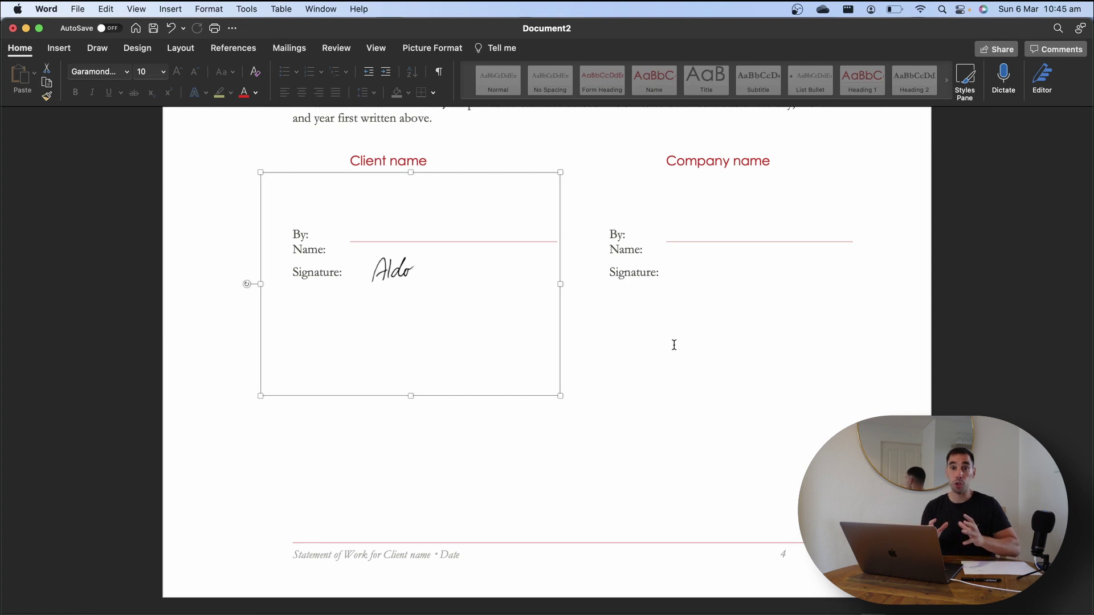
click(728, 348)
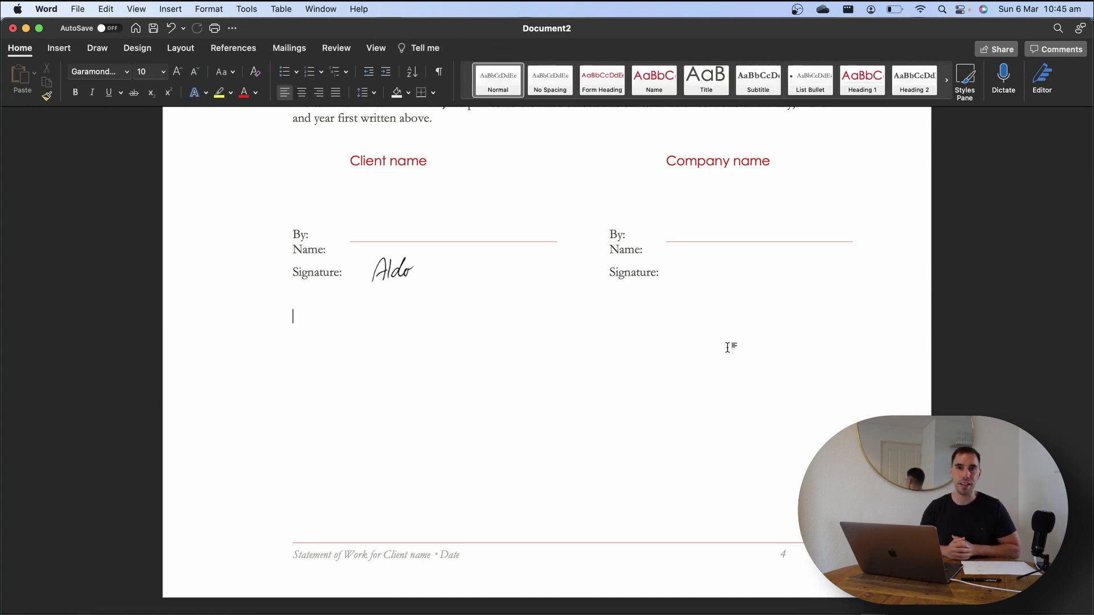